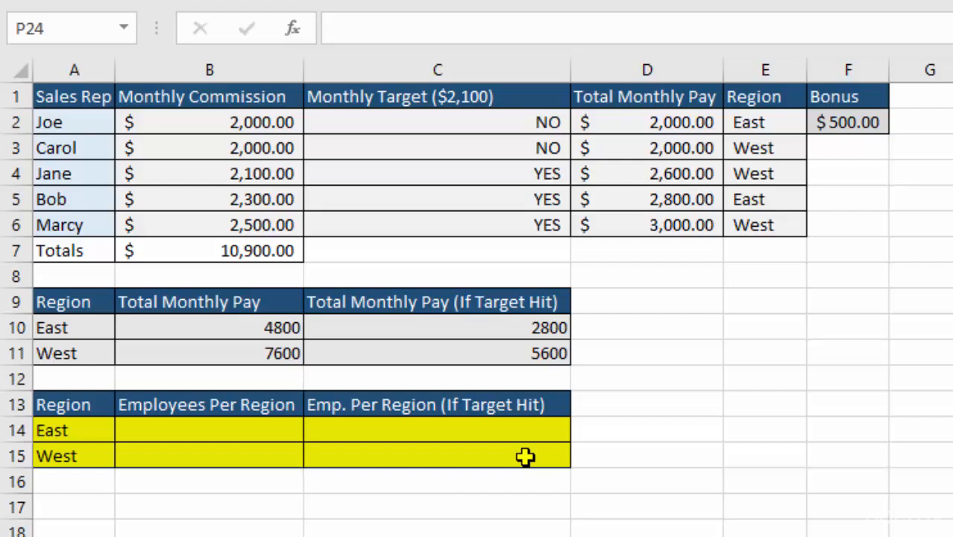
- In B14, count the East employees with COUNTIF, using range E2:E6 and criteria A14
{"action": "left_click", "coordinate": [228, 431]}
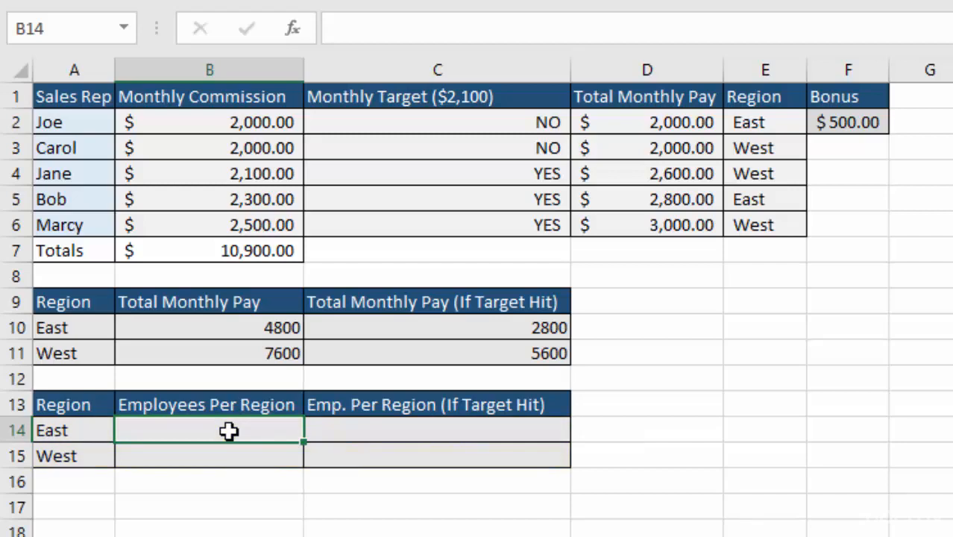
{"action": "type", "text": "="}
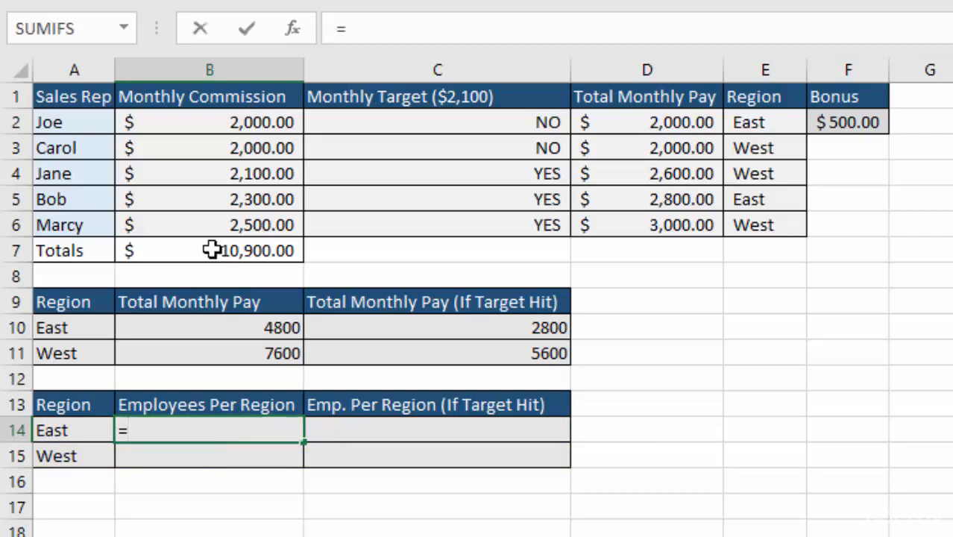
{"action": "left_click", "coordinate": [125, 30]}
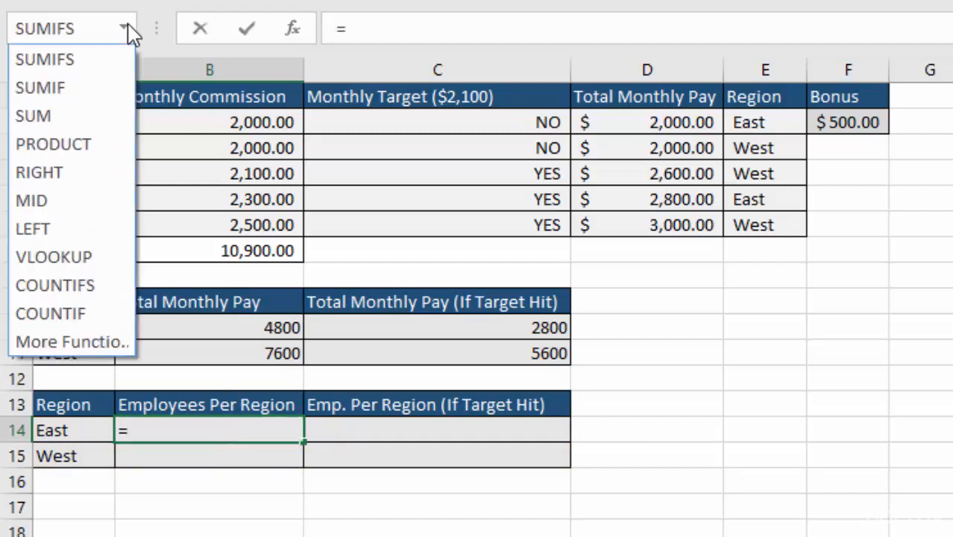
{"action": "left_click", "coordinate": [52, 314]}
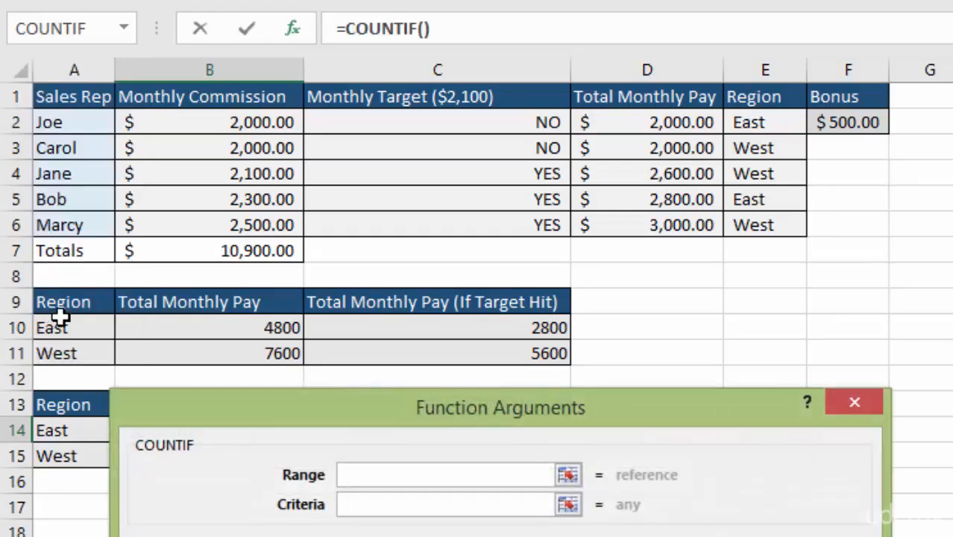
{"action": "left_click_drag", "start_coordinate": [372, 404], "coordinate": [558, 273]}
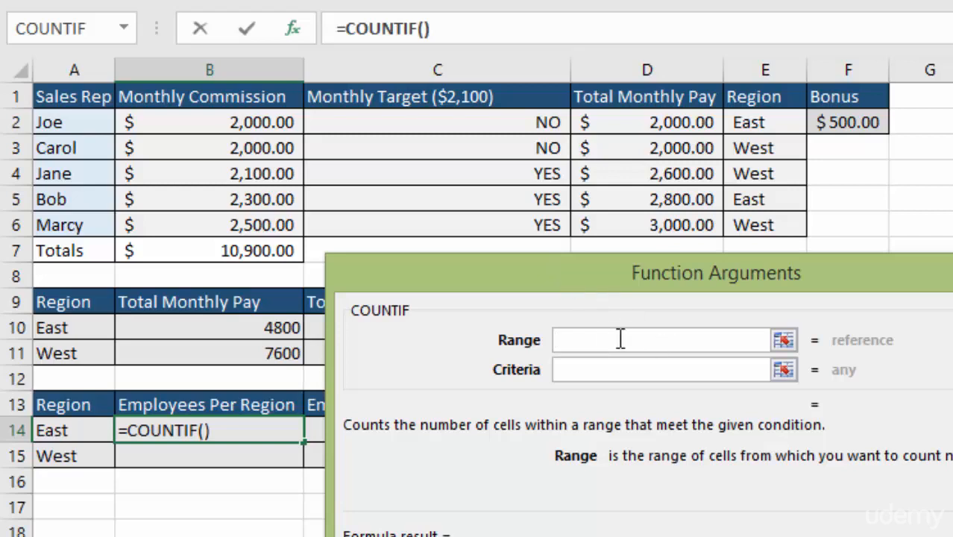
{"action": "left_click_drag", "start_coordinate": [759, 124], "coordinate": [761, 226]}
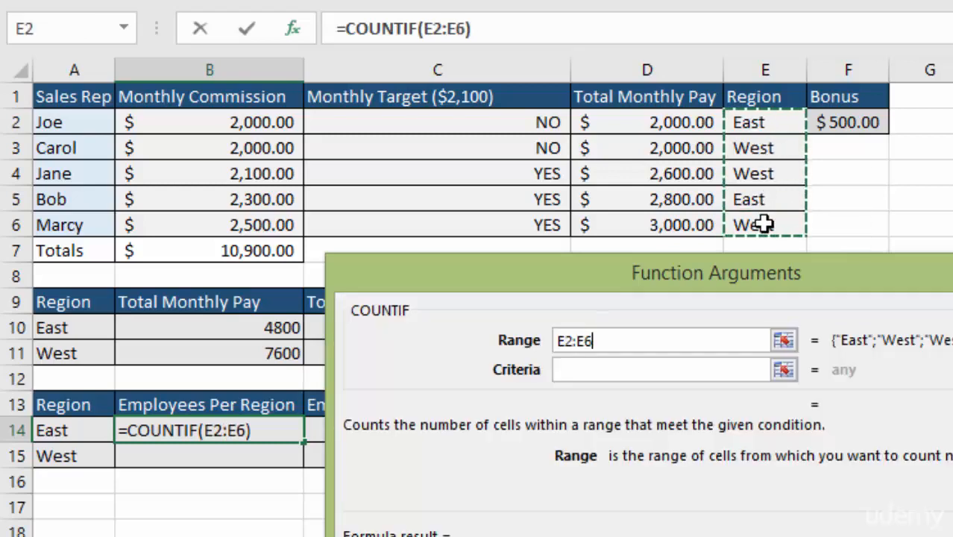
{"action": "left_click", "coordinate": [599, 373]}
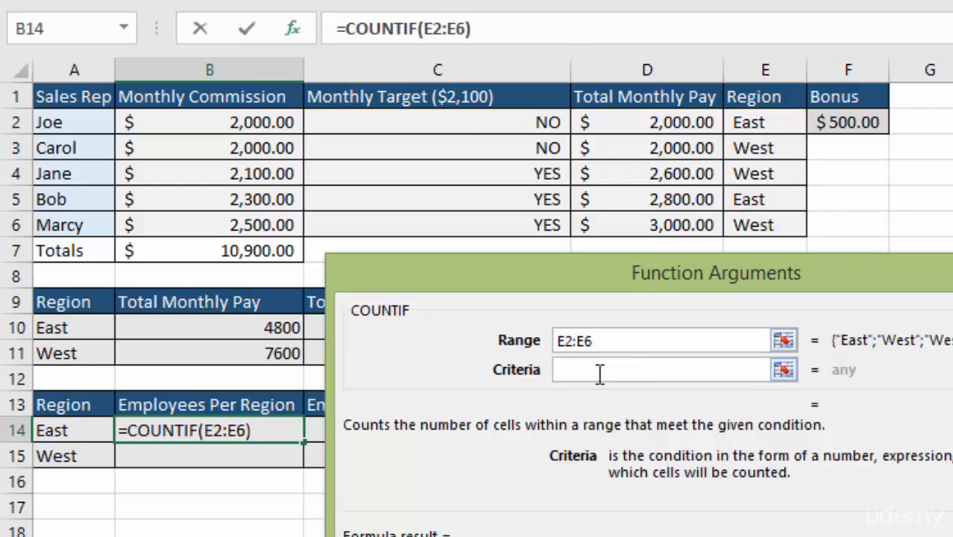
{"action": "left_click", "coordinate": [69, 430]}
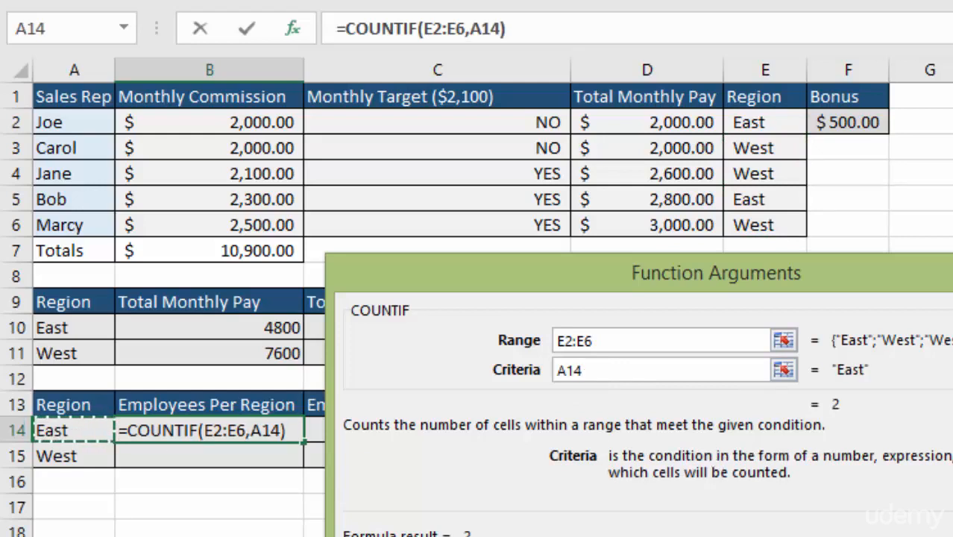
{"action": "key", "text": "Return"}
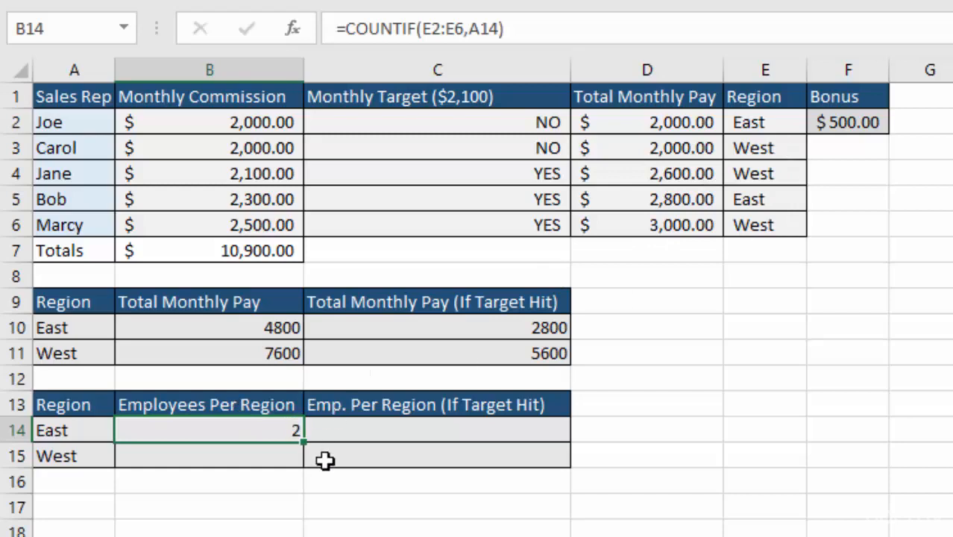
- Copy the East count formula down to B15 and correct its COUNTIF range to E2:E6
{"action": "left_click_drag", "start_coordinate": [303, 441], "coordinate": [309, 460]}
{"action": "left_click", "coordinate": [218, 456]}
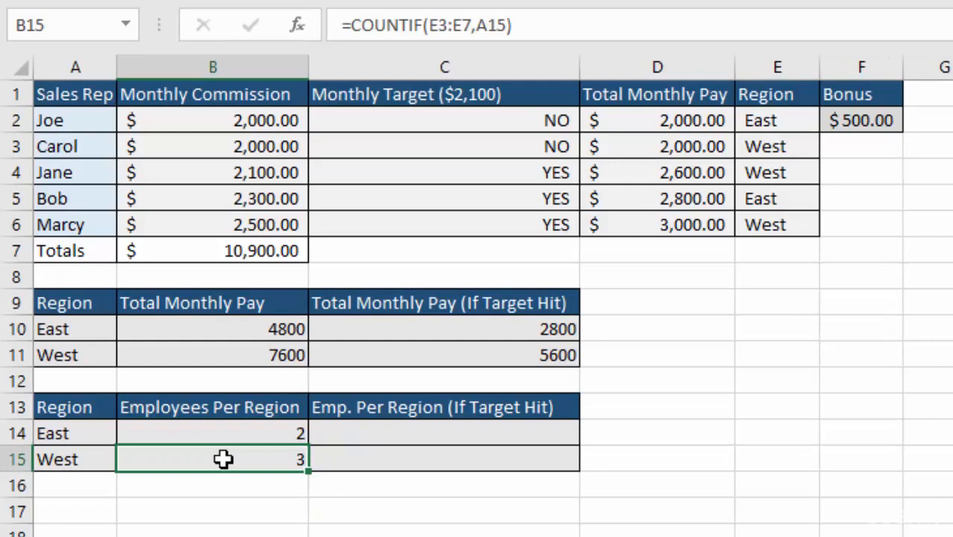
{"action": "double_click", "coordinate": [224, 459]}
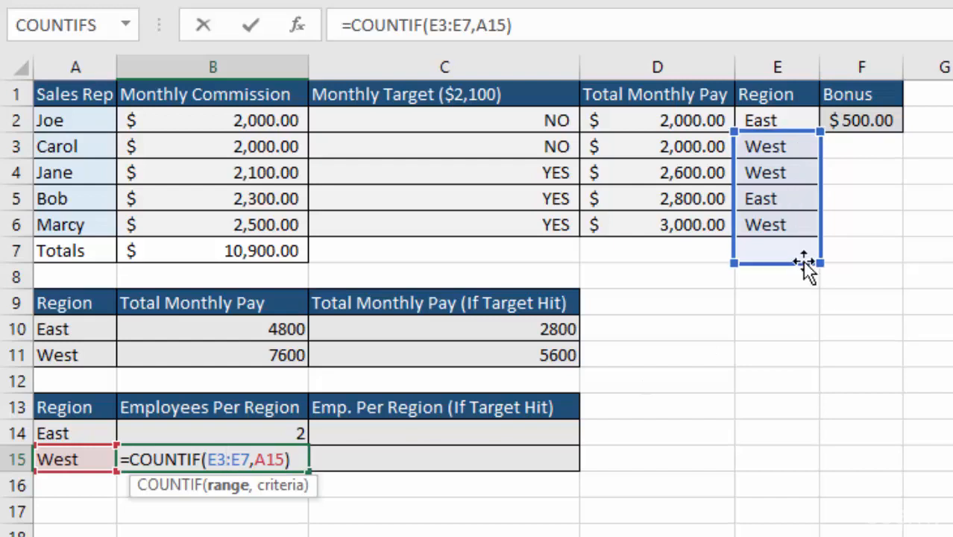
{"action": "left_click", "coordinate": [251, 459]}
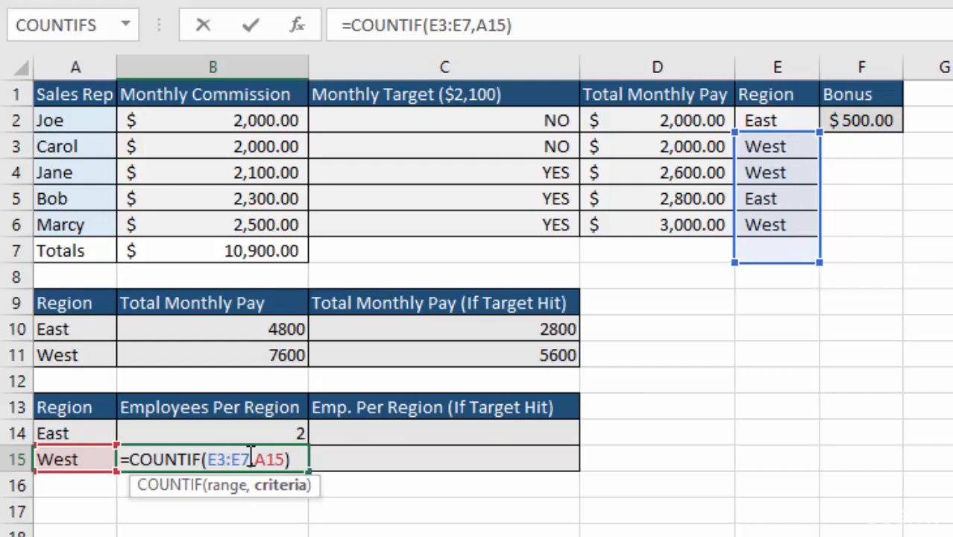
{"action": "left_click_drag", "start_coordinate": [250, 458], "coordinate": [211, 459]}
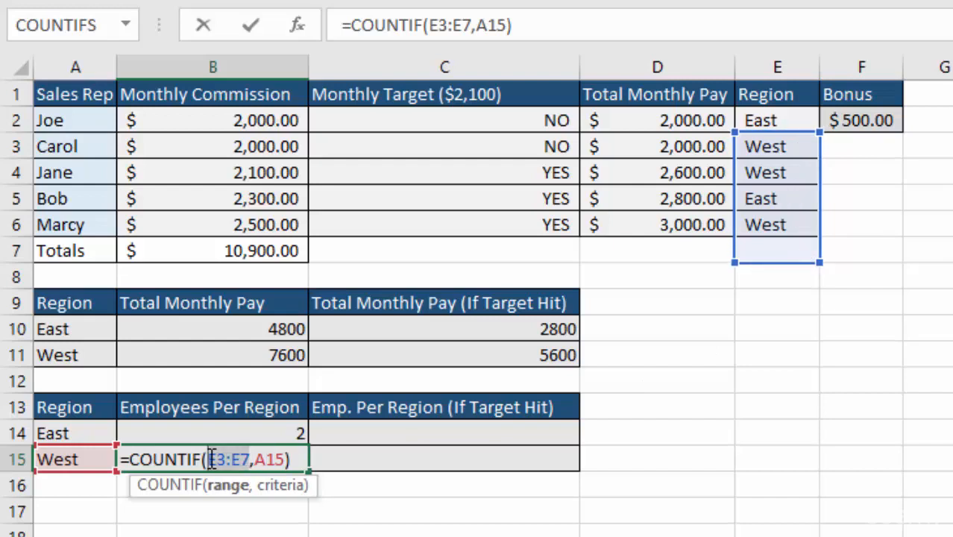
{"action": "key", "text": "BackSpace"}
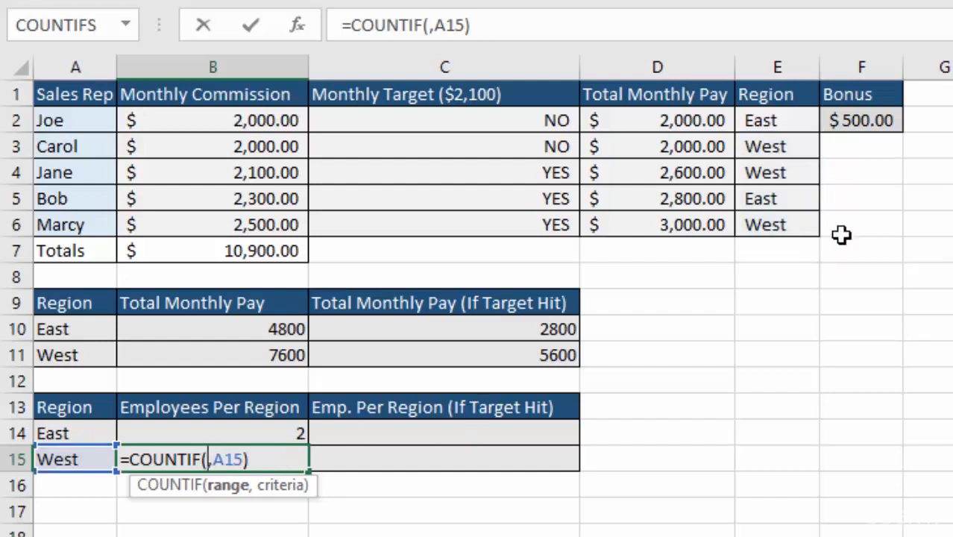
{"action": "left_click_drag", "start_coordinate": [783, 125], "coordinate": [783, 229]}
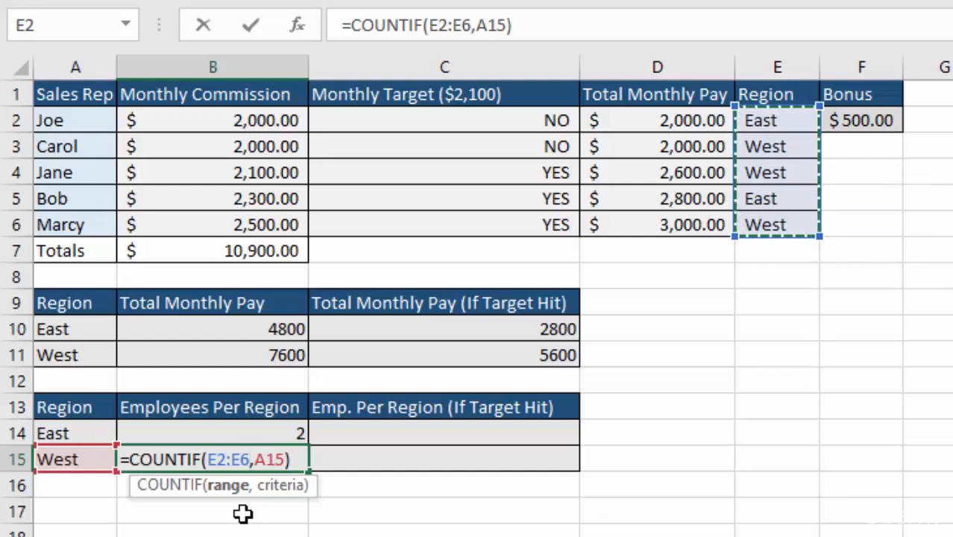
{"action": "key", "text": "Return"}
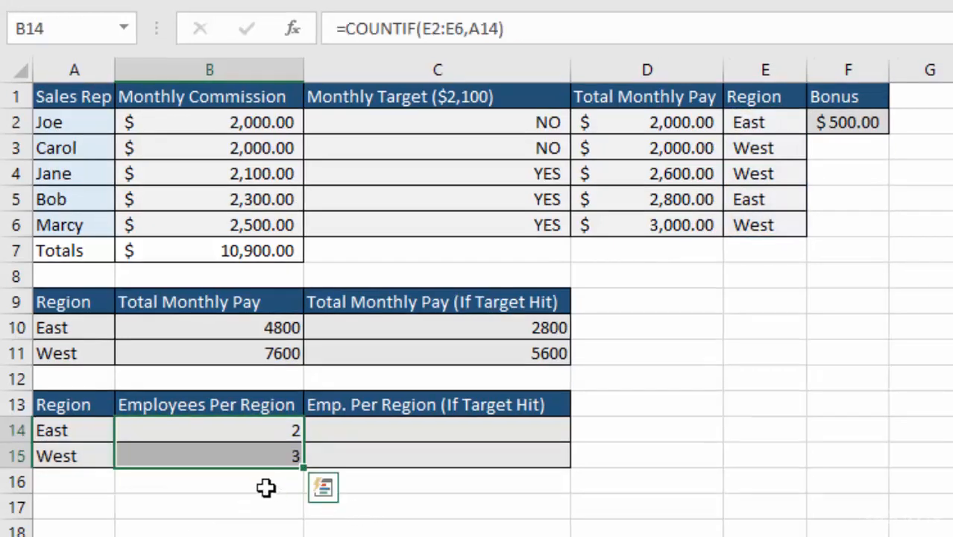
{"action": "left_click", "coordinate": [253, 464]}
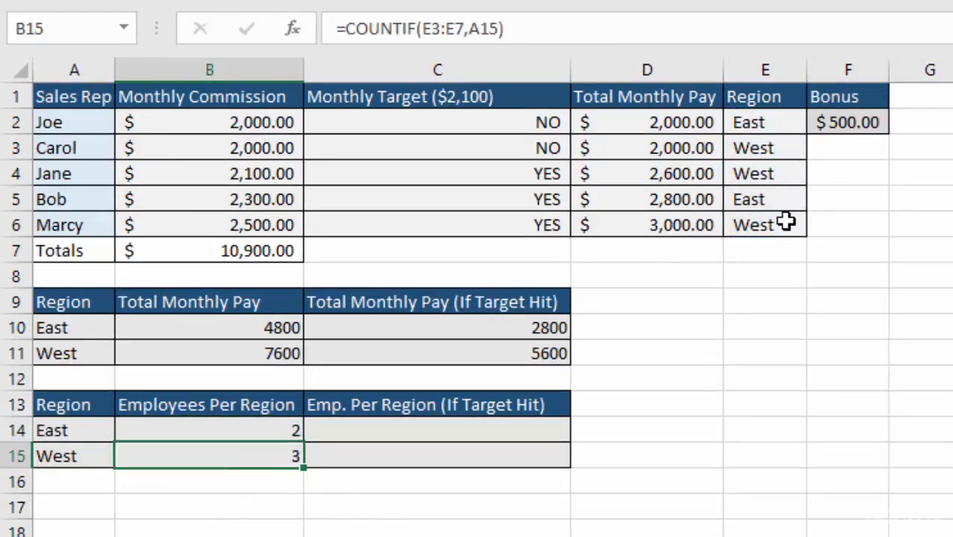
- Start a COUNTIFS formula in C14 with E2:E6 as the first criteria range and A14 as its criteria
{"action": "left_click", "coordinate": [451, 434]}
{"action": "type", "text": "="}
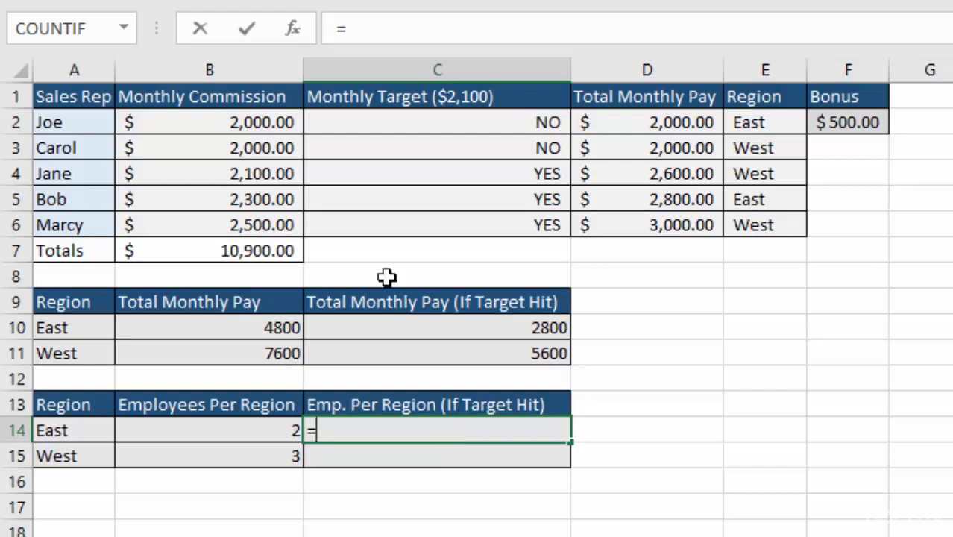
{"action": "left_click", "coordinate": [124, 30]}
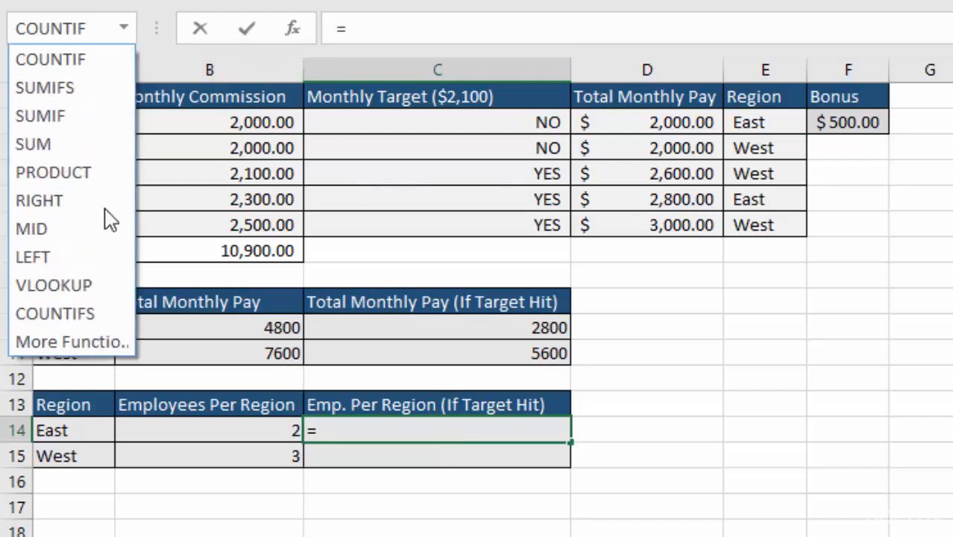
{"action": "left_click", "coordinate": [88, 322]}
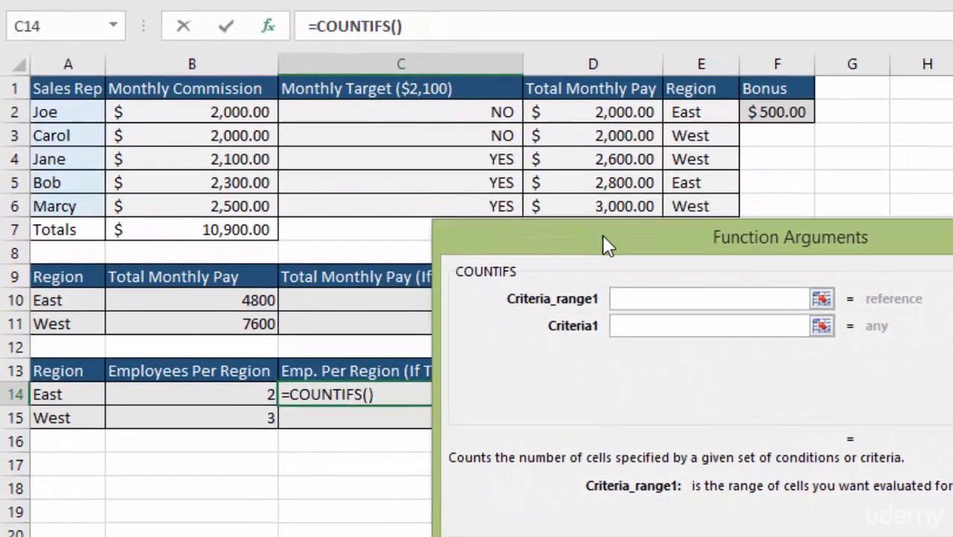
{"action": "left_click_drag", "start_coordinate": [602, 235], "coordinate": [617, 244]}
{"action": "left_click_drag", "start_coordinate": [696, 113], "coordinate": [694, 206]}
{"action": "left_click", "coordinate": [633, 335]}
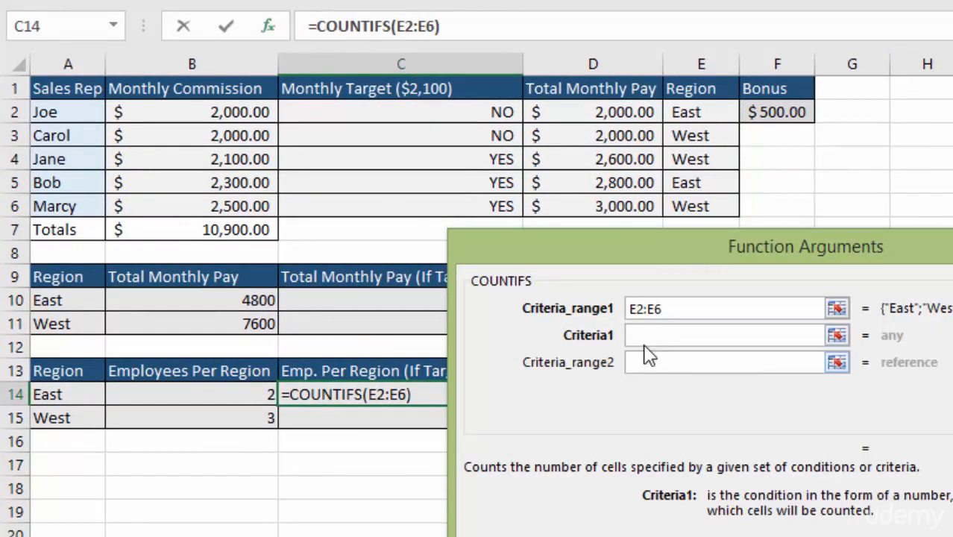
{"action": "left_click", "coordinate": [65, 398]}
{"action": "left_click_drag", "start_coordinate": [565, 255], "coordinate": [595, 253]}
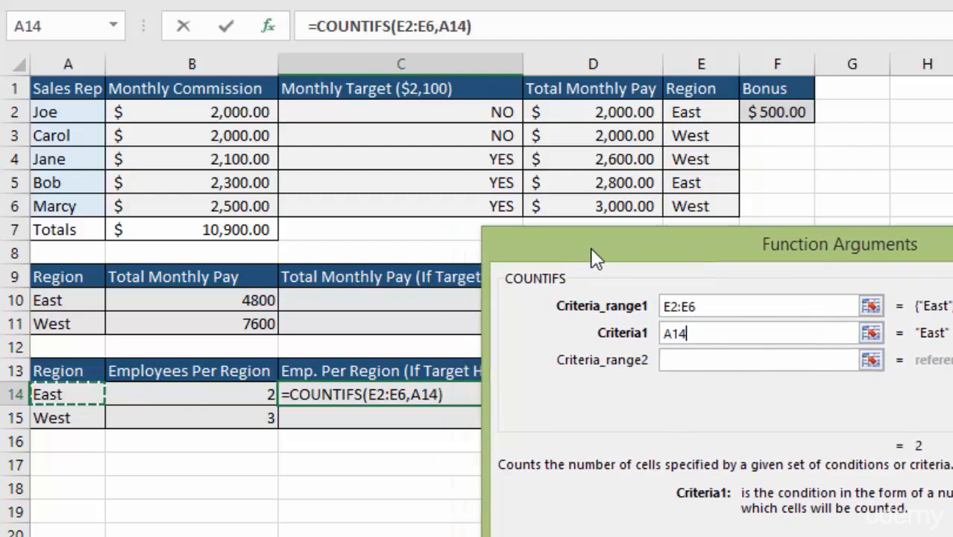
- Add C2:C6 as the second criteria range with criteria YES and complete the COUNTIFS formula in C14
{"action": "left_click", "coordinate": [690, 360]}
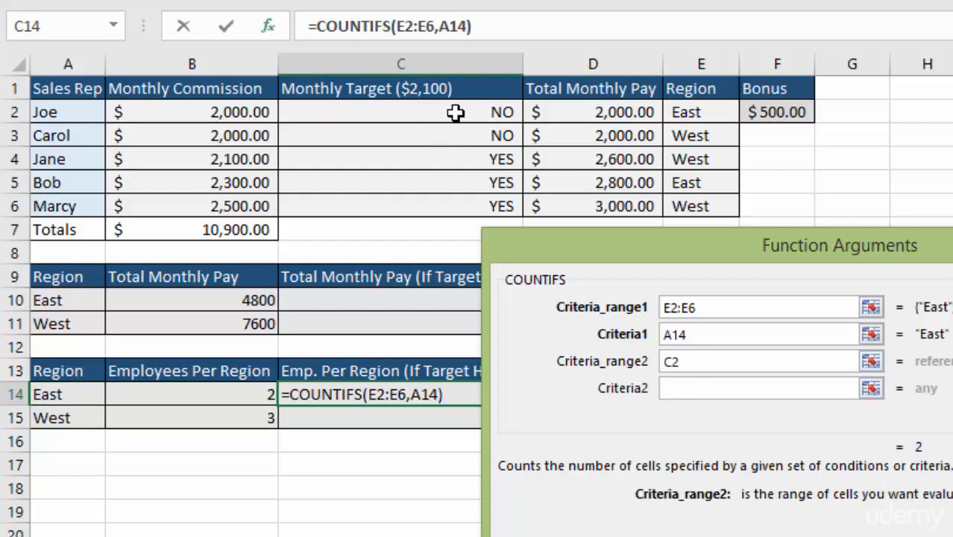
{"action": "left_click_drag", "start_coordinate": [455, 112], "coordinate": [454, 202]}
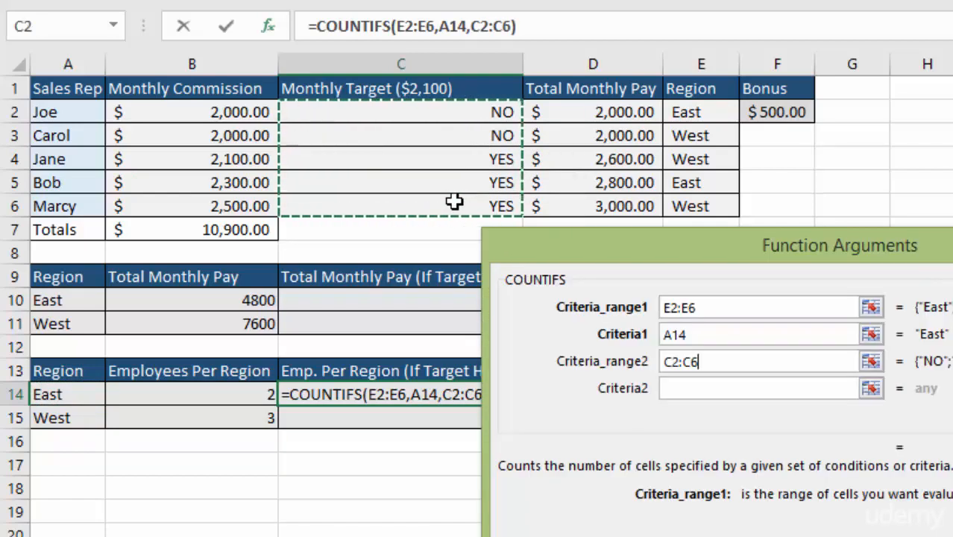
{"action": "left_click", "coordinate": [709, 388]}
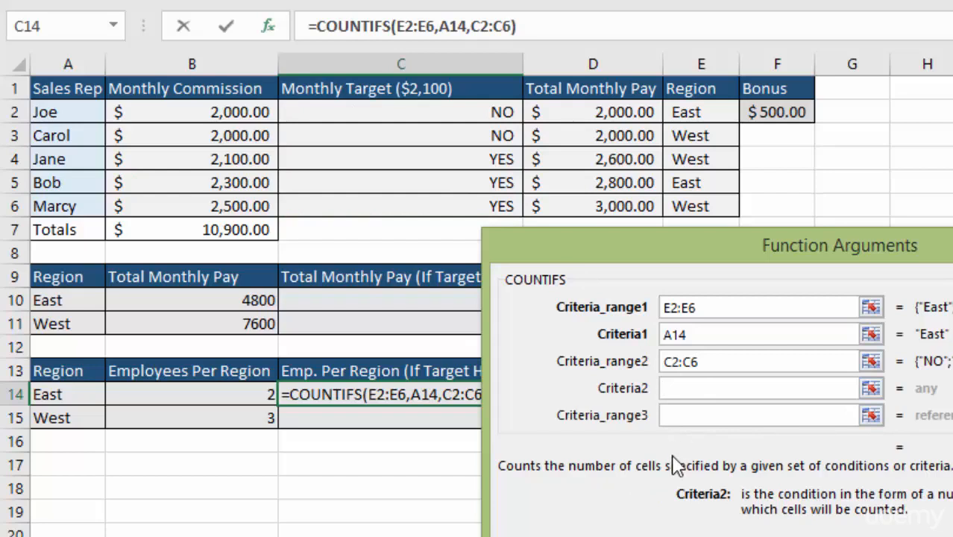
{"action": "type", "text": "YES"}
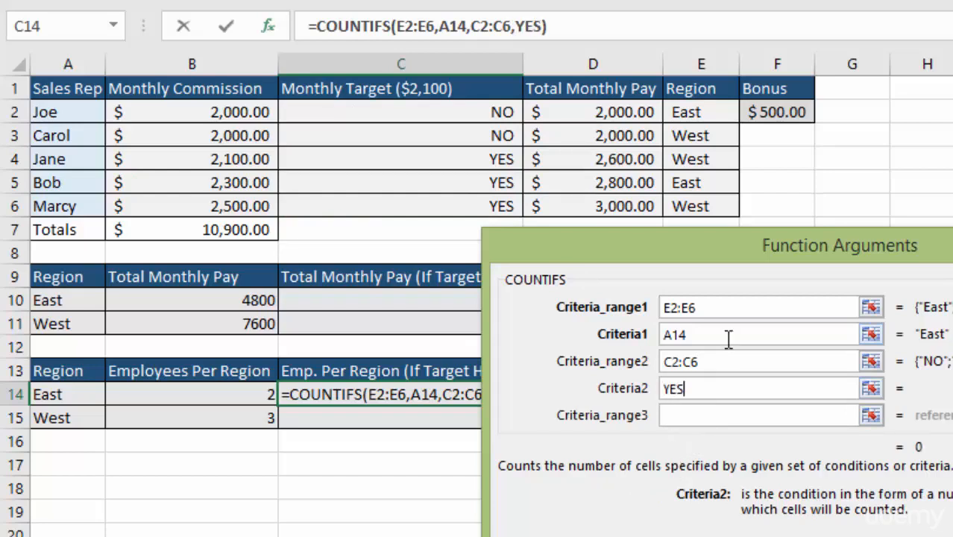
{"action": "left_click", "coordinate": [729, 336]}
{"action": "key", "text": "Return"}
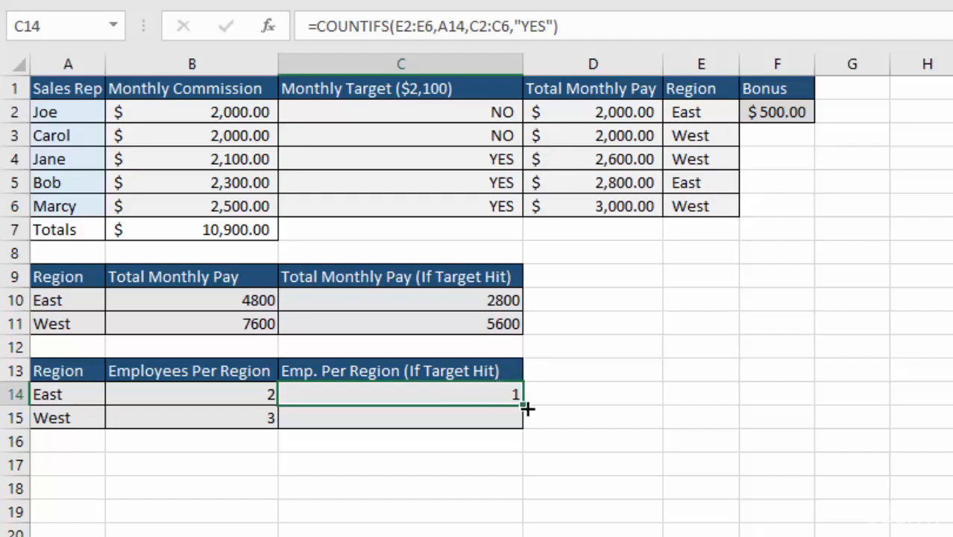
- Copy the COUNTIFS formula down to C15 and correct its criteria ranges to E2:E6 and C2:C6
{"action": "left_click_drag", "start_coordinate": [523, 410], "coordinate": [522, 429]}
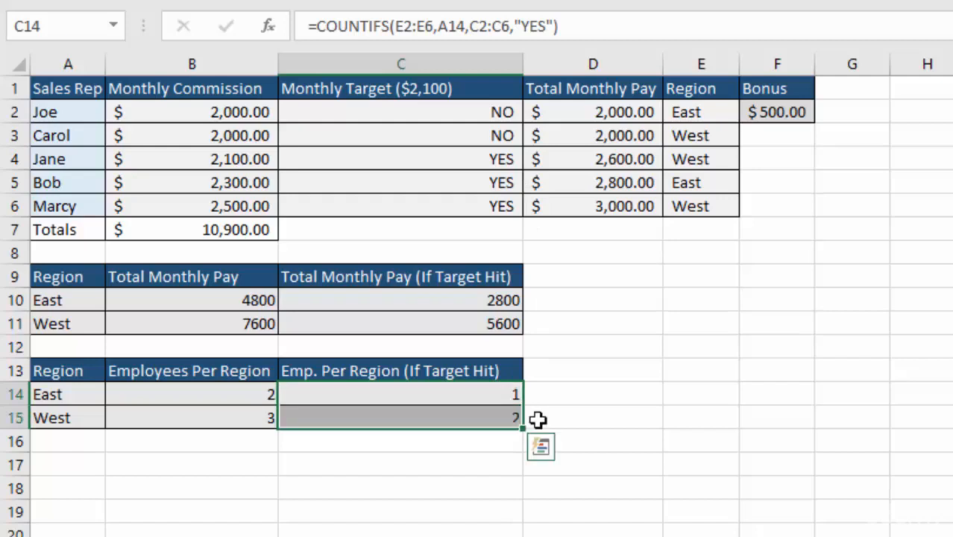
{"action": "left_click", "coordinate": [416, 415]}
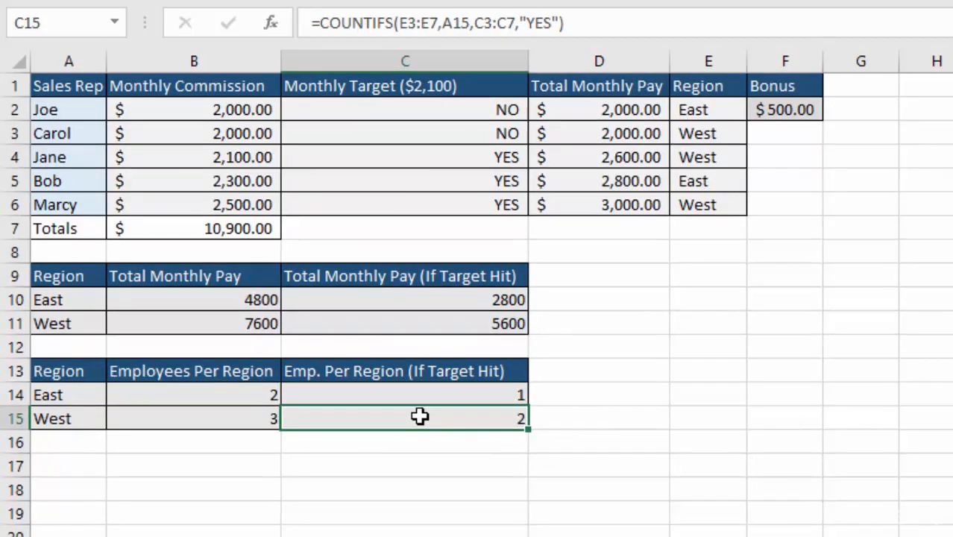
{"action": "double_click", "coordinate": [411, 419]}
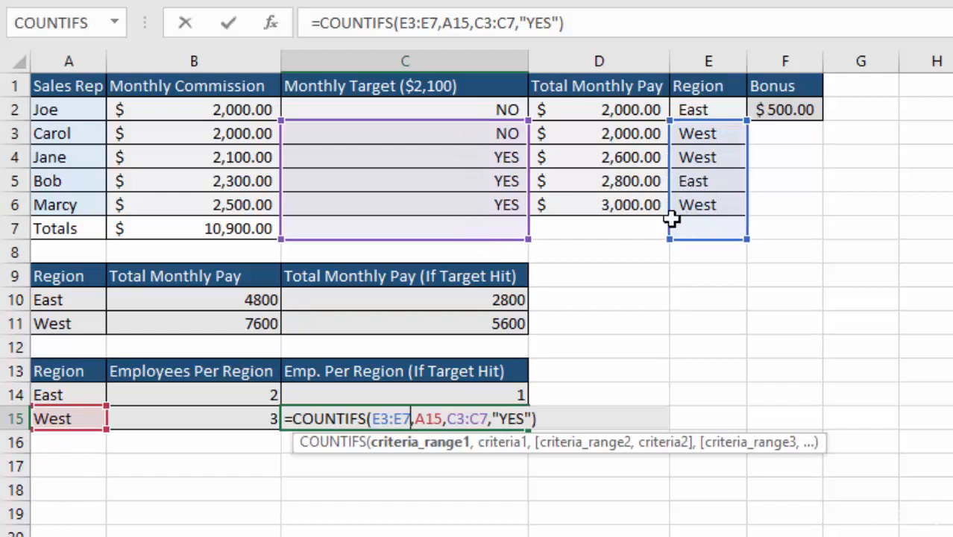
{"action": "left_click_drag", "start_coordinate": [409, 418], "coordinate": [372, 418]}
{"action": "left_click_drag", "start_coordinate": [707, 207], "coordinate": [709, 111]}
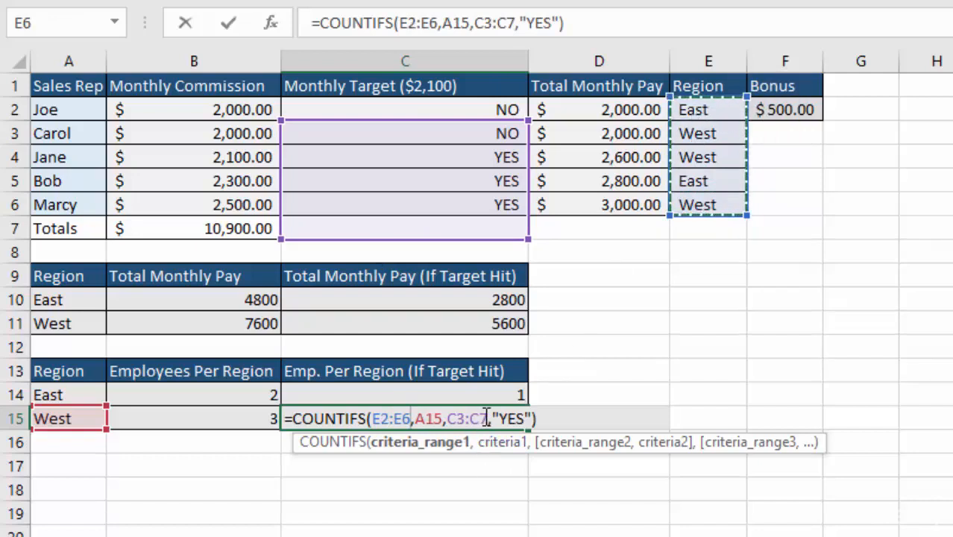
{"action": "left_click_drag", "start_coordinate": [486, 419], "coordinate": [446, 419]}
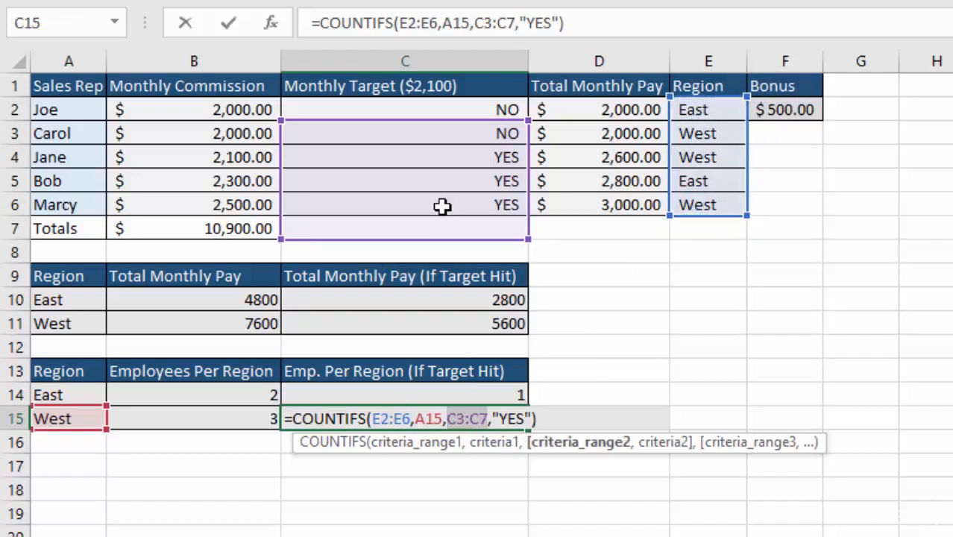
{"action": "left_click_drag", "start_coordinate": [443, 207], "coordinate": [443, 113]}
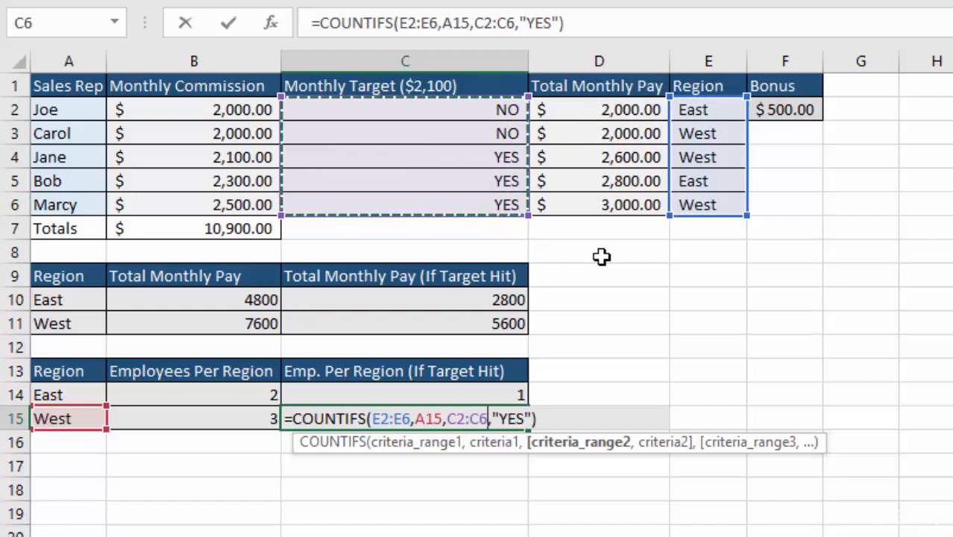
{"action": "key", "text": "Return"}
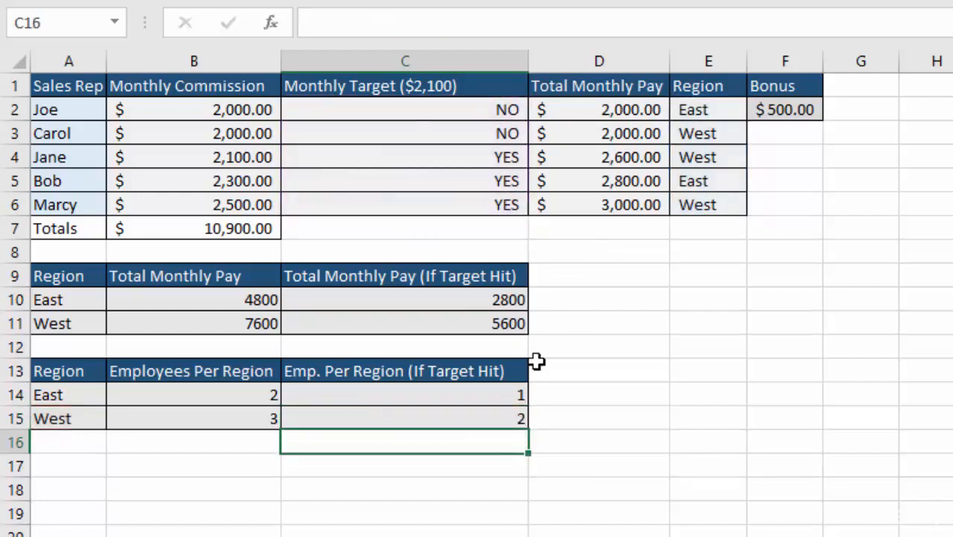
- Examine the criteria ranges referenced by the COUNTIFS formulas in C15 and C14
{"action": "double_click", "coordinate": [374, 417]}
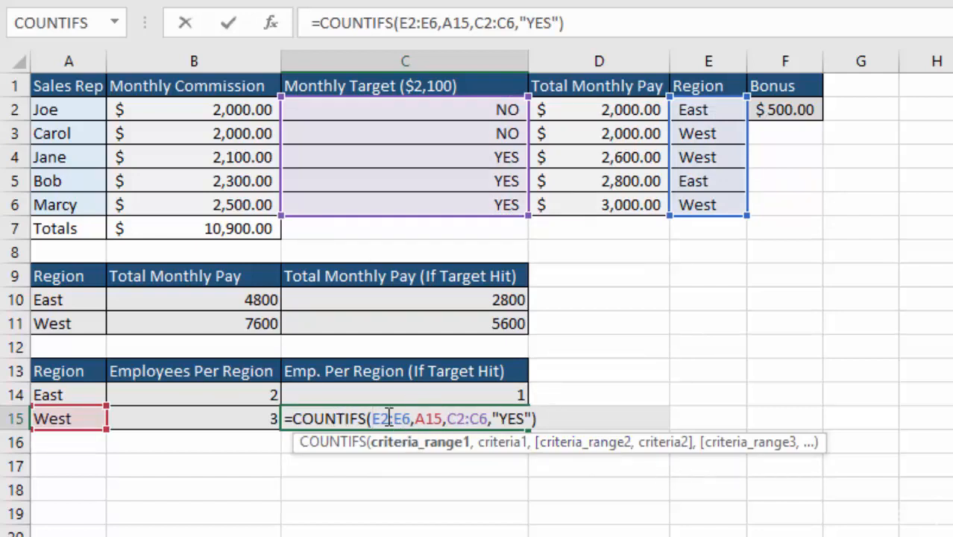
{"action": "left_click", "coordinate": [464, 390]}
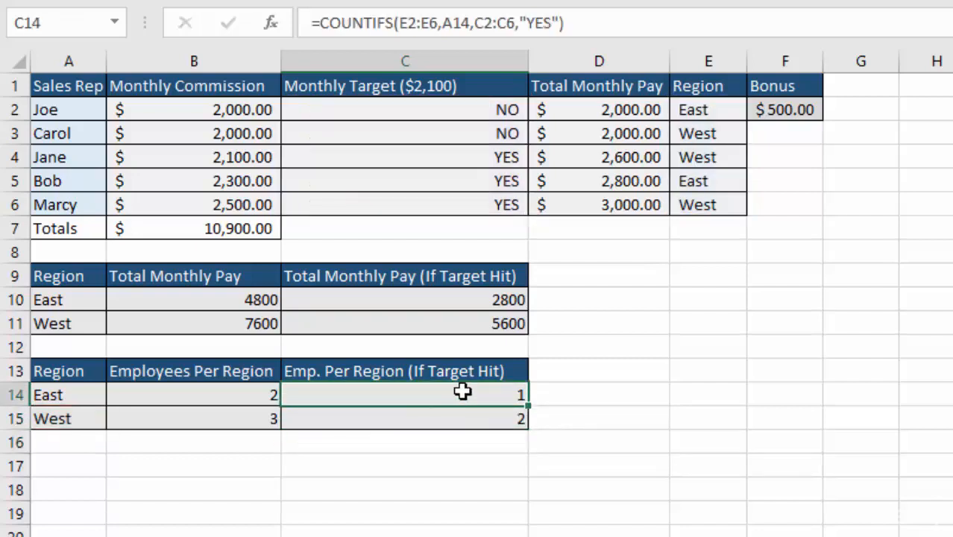
{"action": "double_click", "coordinate": [444, 396]}
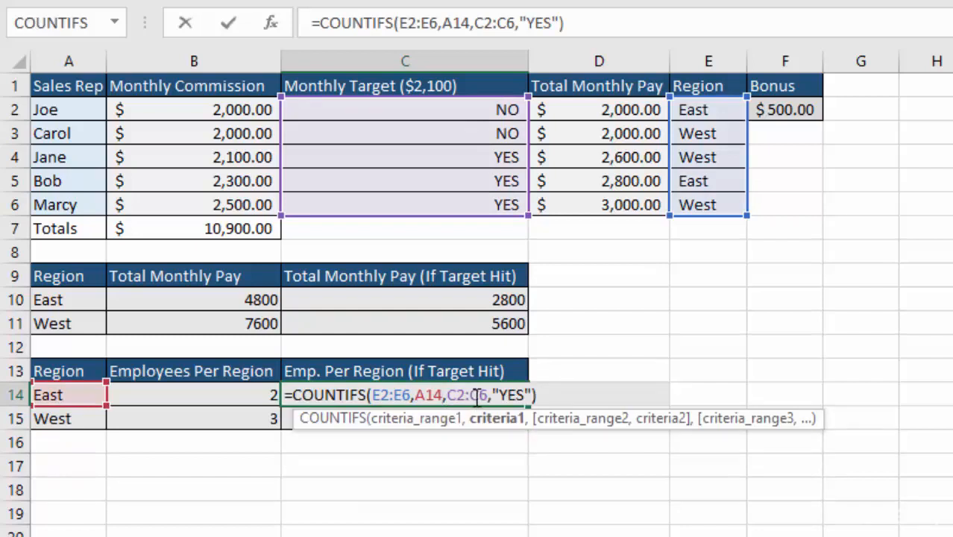
{"action": "left_click_drag", "start_coordinate": [489, 396], "coordinate": [450, 395]}
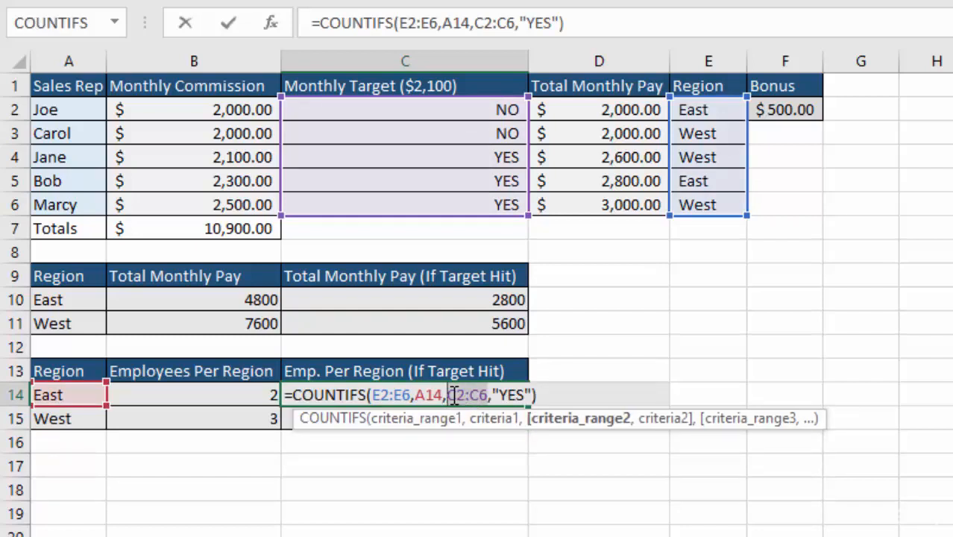
{"action": "key", "text": "F4"}
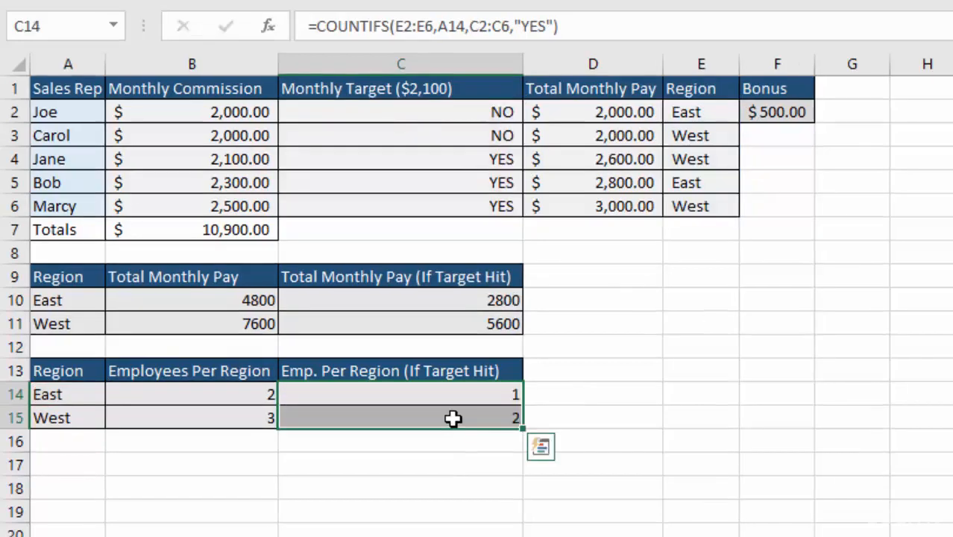
{"action": "left_click", "coordinate": [465, 433]}
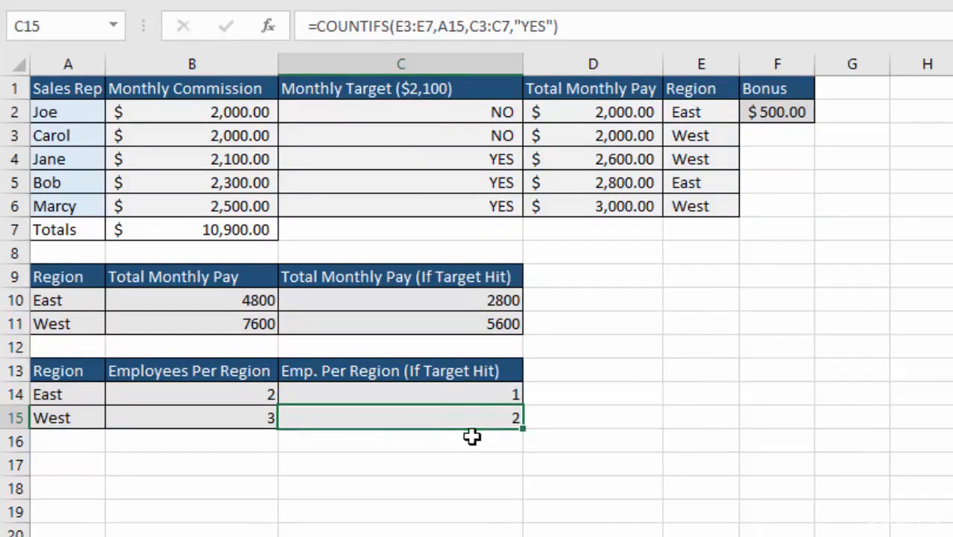